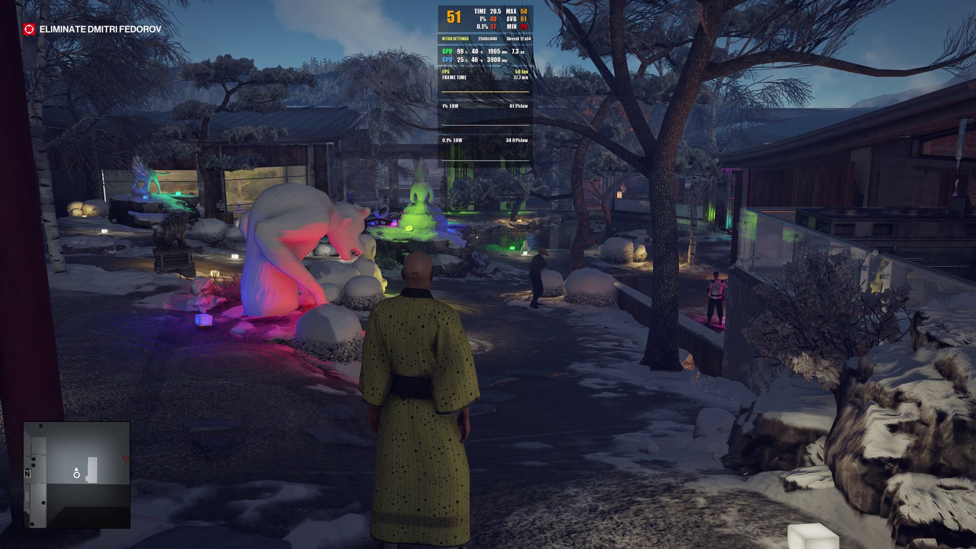
Review the game's graphics options from display mode through upscaling and ray tracing to reflection quality, and return to the mission
key("w")
mouse_move(488, 274)
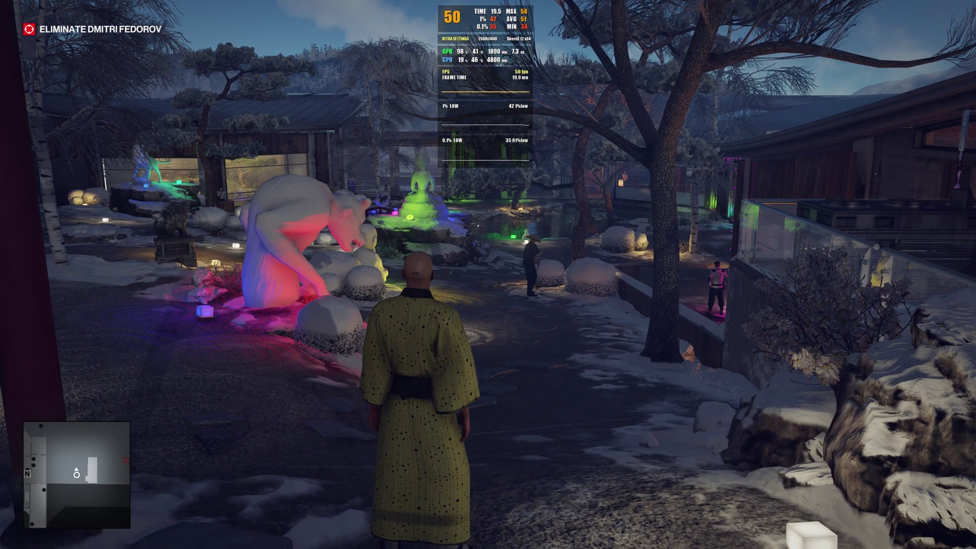
key("Escape")
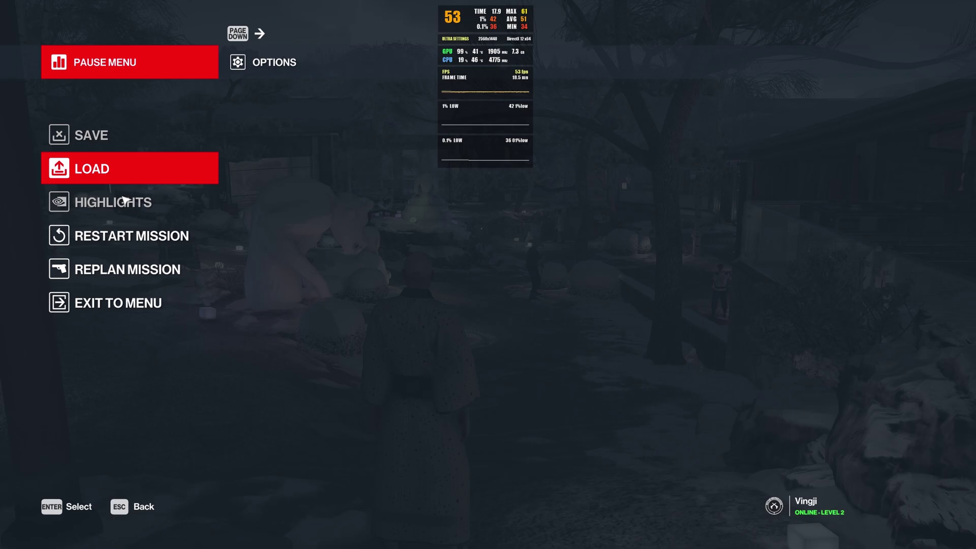
left_click(257, 63)
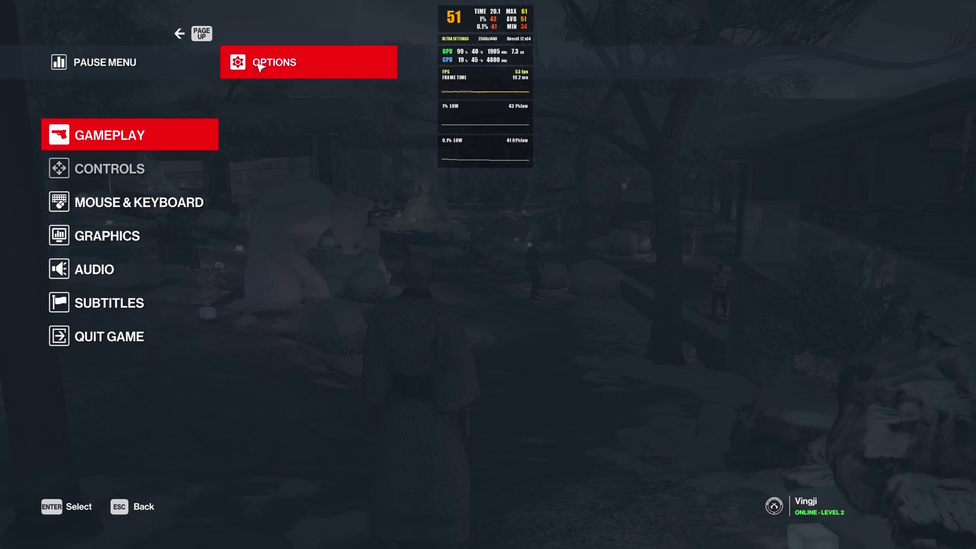
left_click(128, 250)
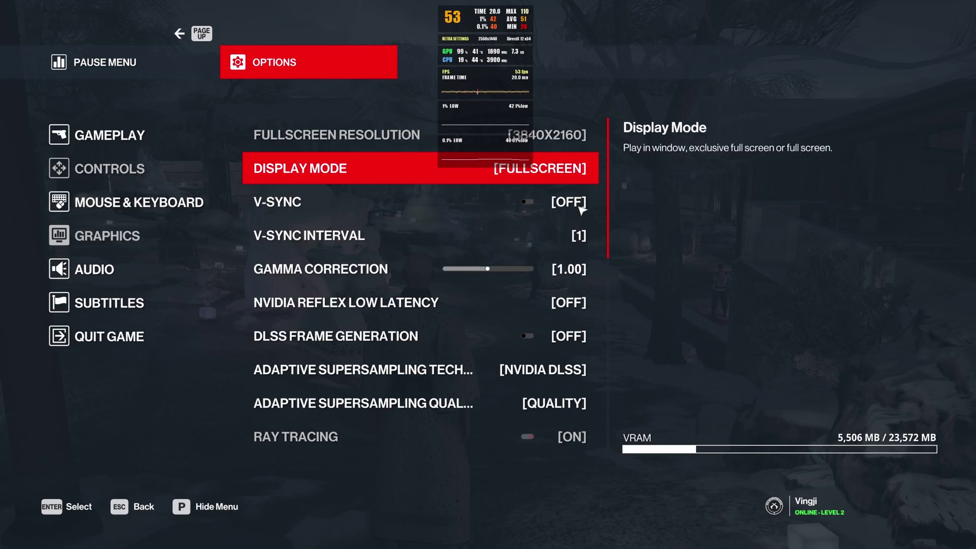
scroll(550, 300, "down", 2)
scroll(550, 299, "down", 2)
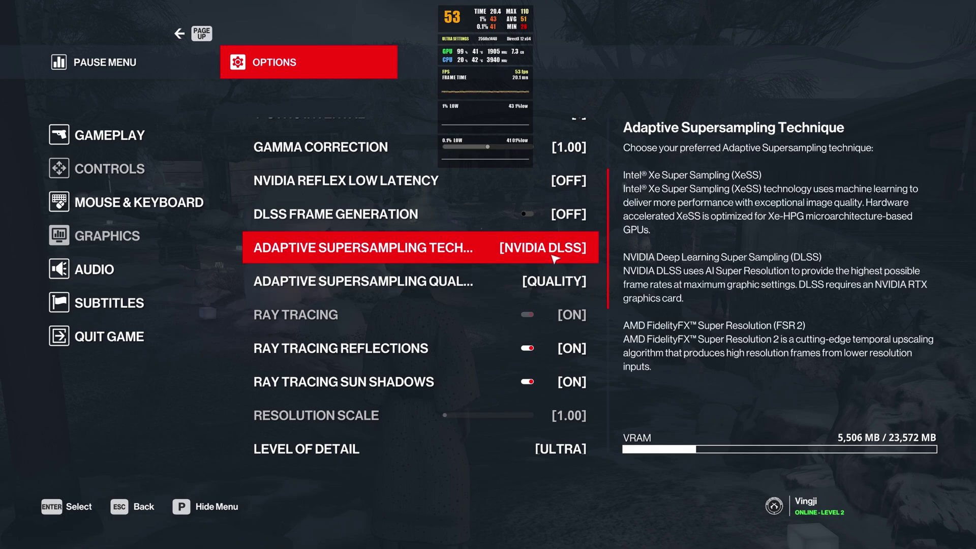
scroll(559, 280, "down", 6)
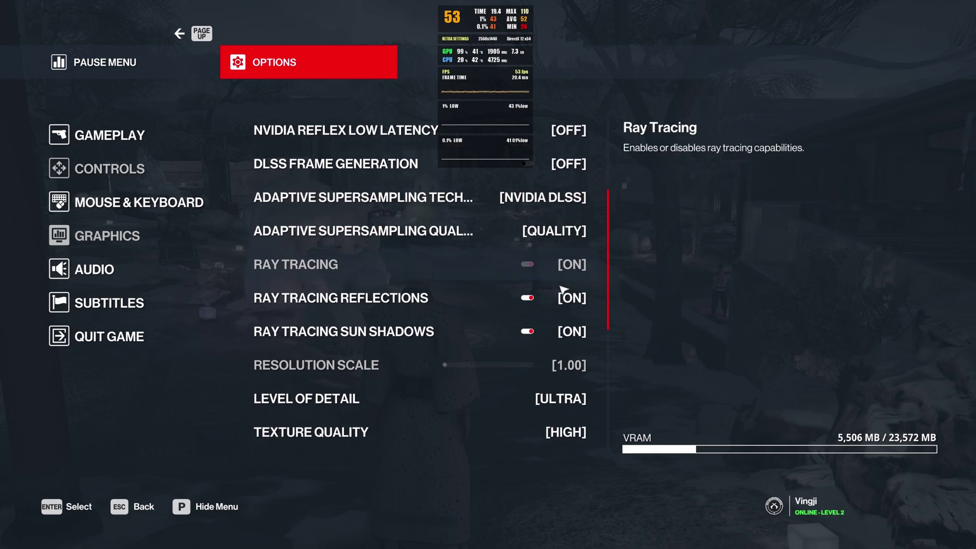
scroll(543, 295, "down", 2)
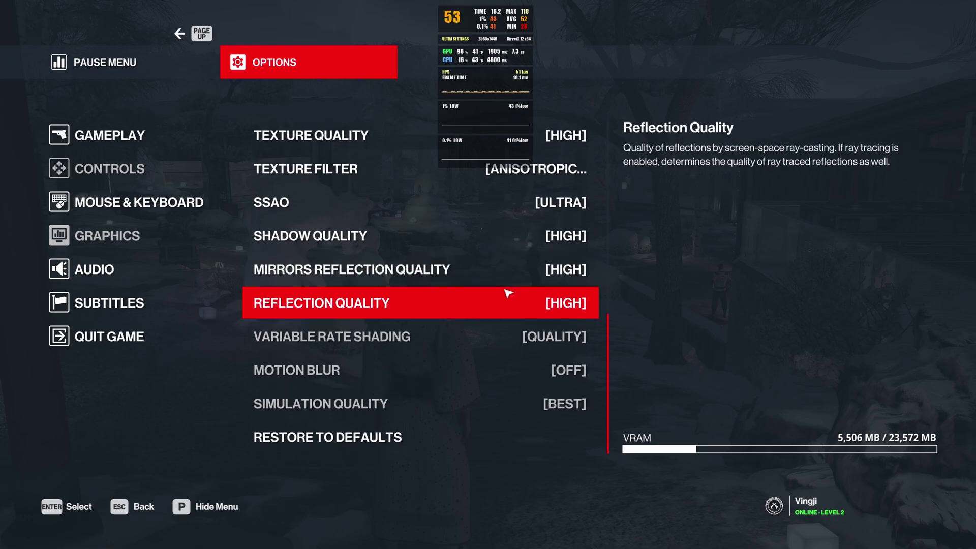
key("Escape")
key("Escape")
key("Escape")
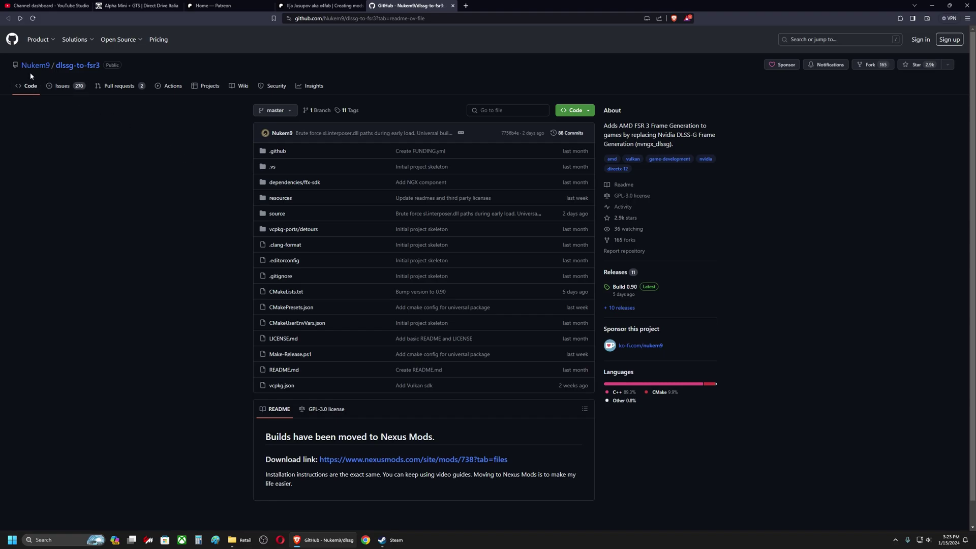
Open the mod's Nexus Mods download page from the GitHub README and manually download dlssg-to-fsr3-0.90 (Universal)
left_click(440, 460)
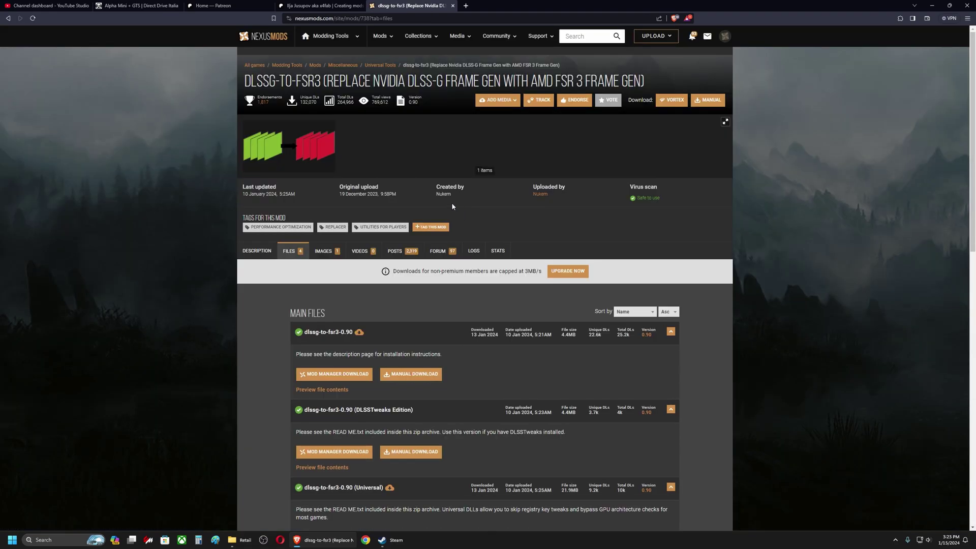
scroll(509, 219, "down", 2)
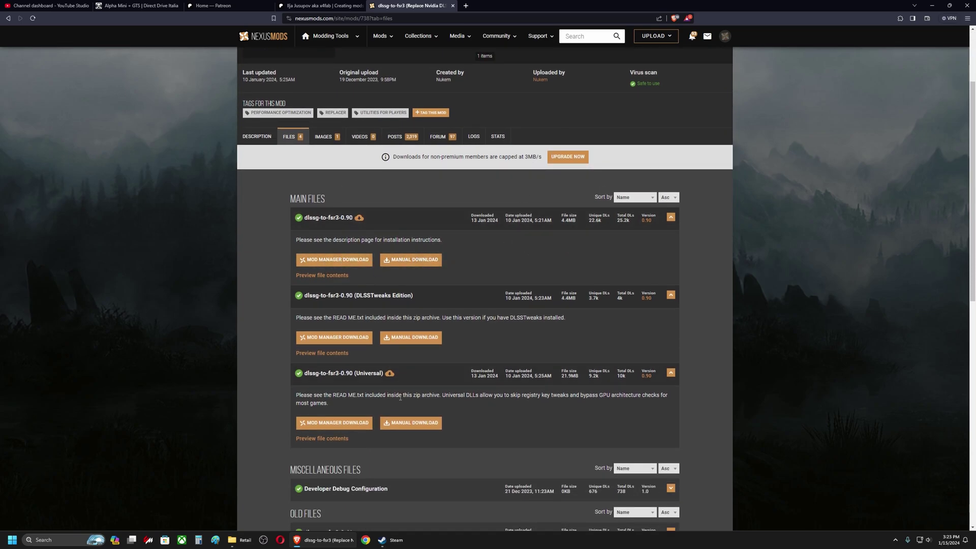
left_click(407, 424)
Inspect the dll_version folder of the Universal archive in File Explorer, selecting dlssg_to_fsr3_amd_is_better.dll and version.dll
left_click(236, 545)
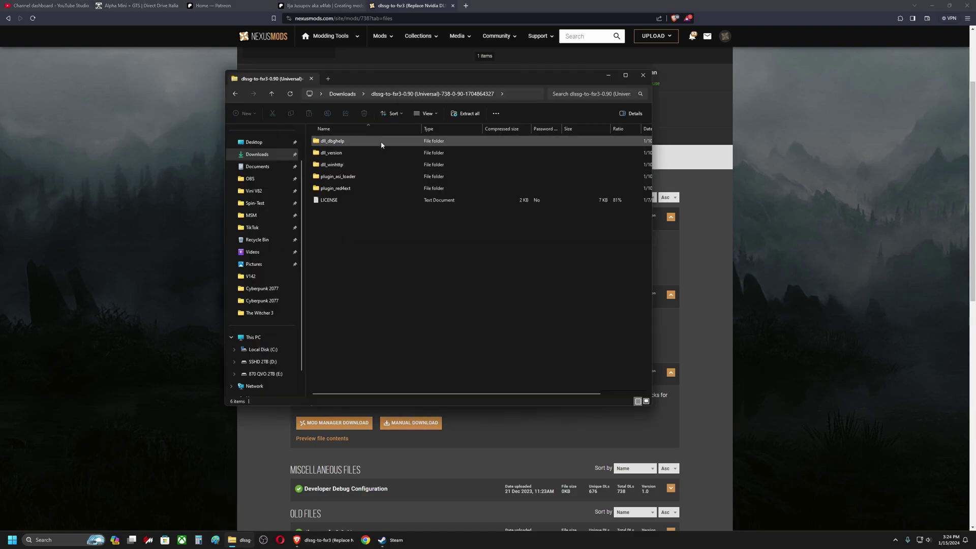
double_click(343, 154)
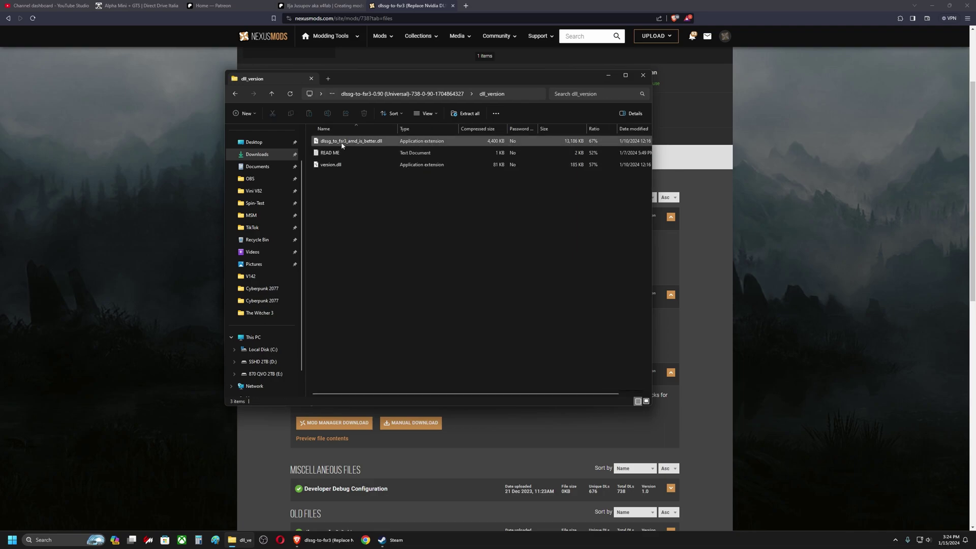
left_click(342, 144)
left_click(338, 165, "ctrl")
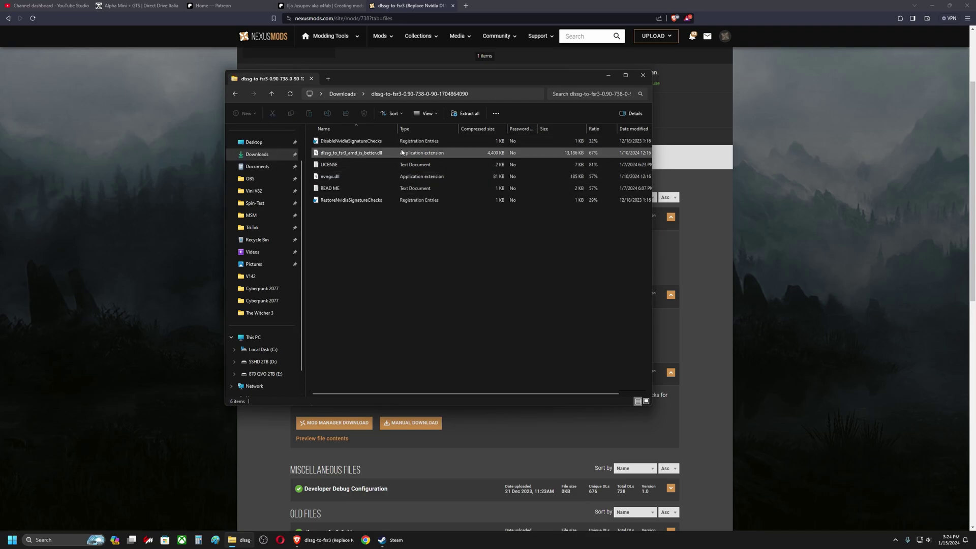
Widen the name column in the standard dlssg-to-fsr3-0.90 archive and run its DisableNvidiaSignatureChecks registry file
left_click_drag(397, 129, 440, 129)
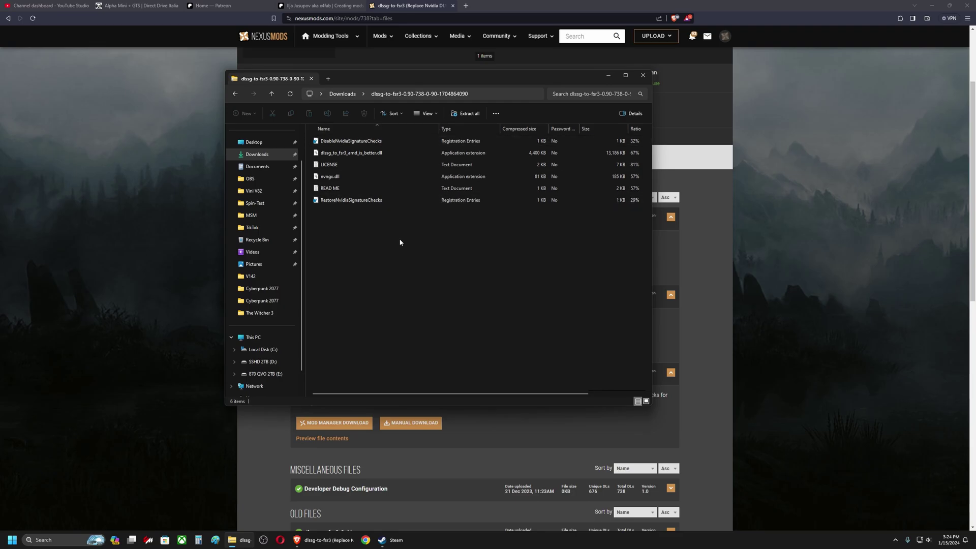
key("alt+Tab")
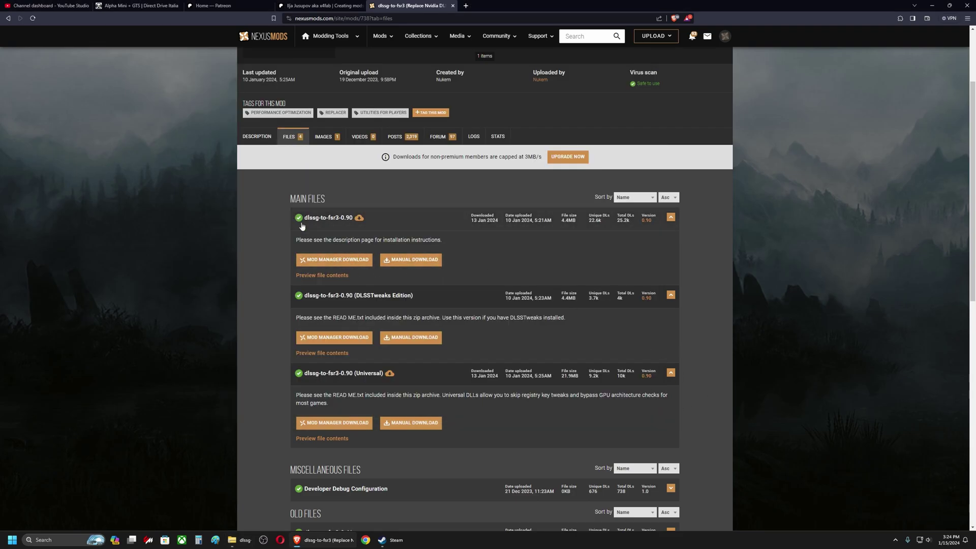
left_click(239, 540)
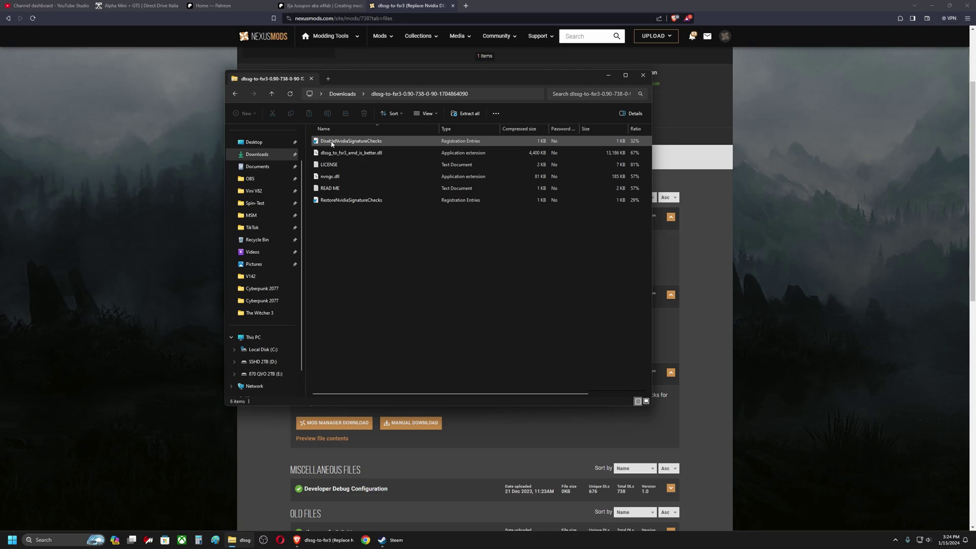
double_click(351, 144)
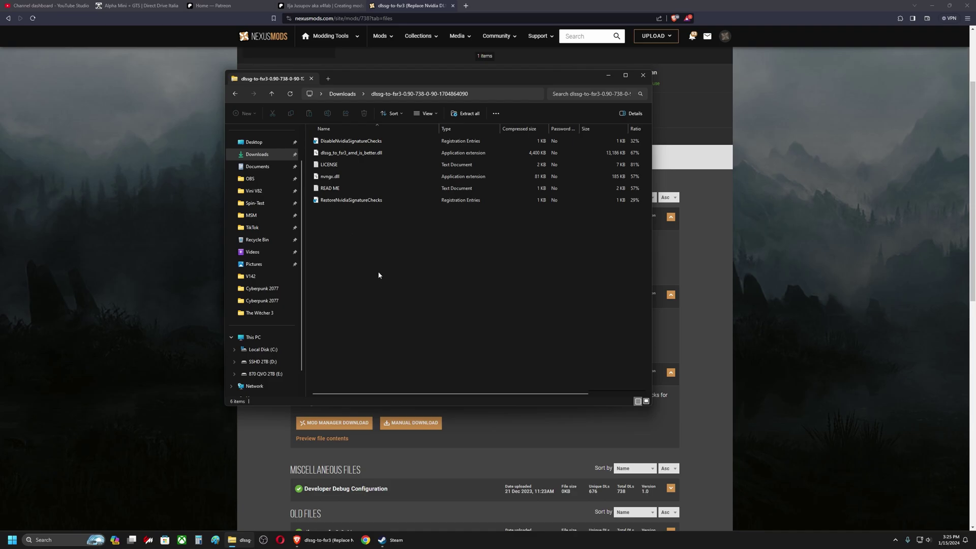
Open the Retail folder inside the Content folder of PC - HITMAN 3 - Base Game under XboxGames on drive E:
left_click(591, 409)
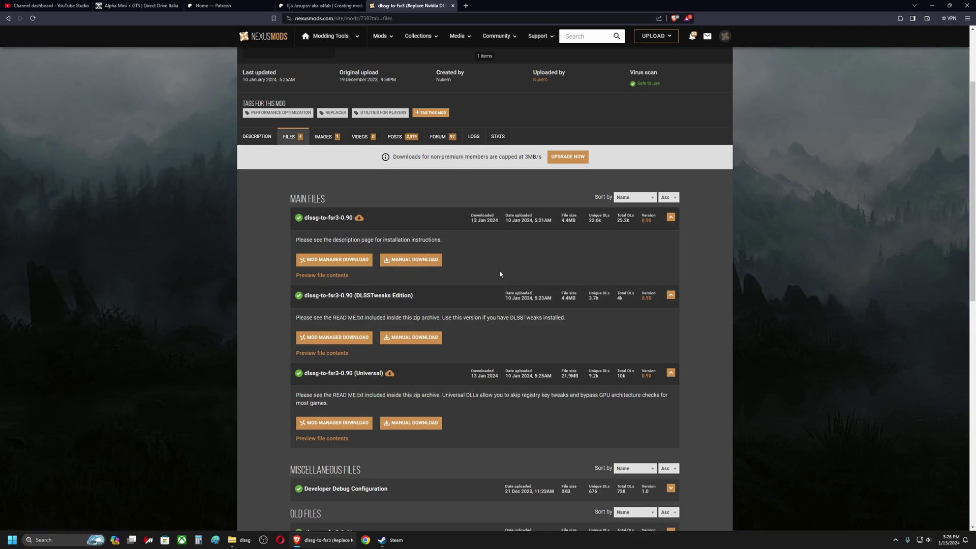
key("alt+Tab")
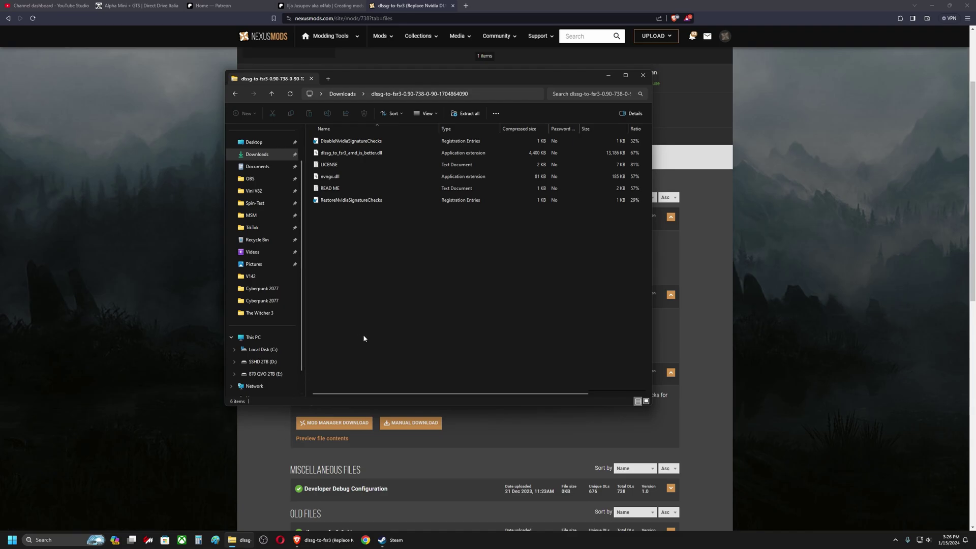
left_click(262, 350)
double_click(335, 319)
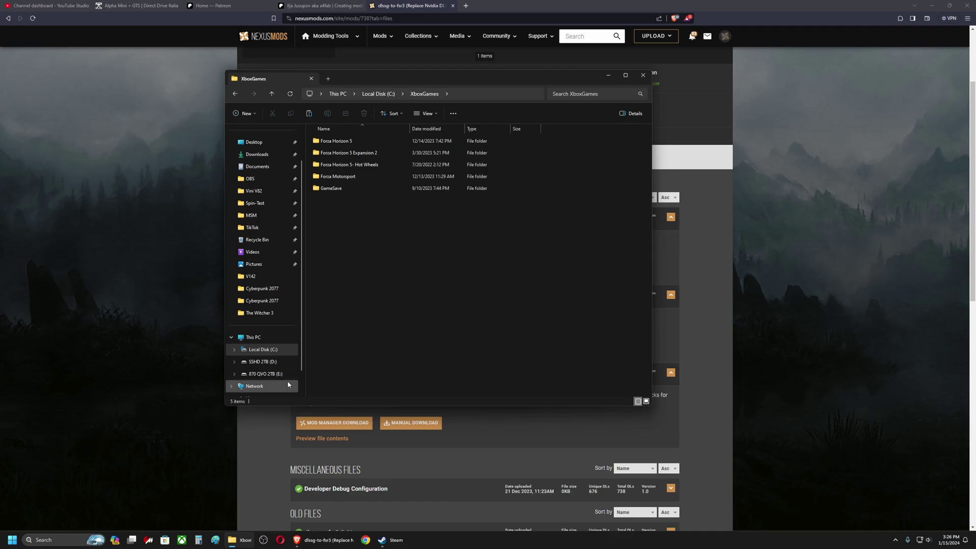
left_click(266, 374)
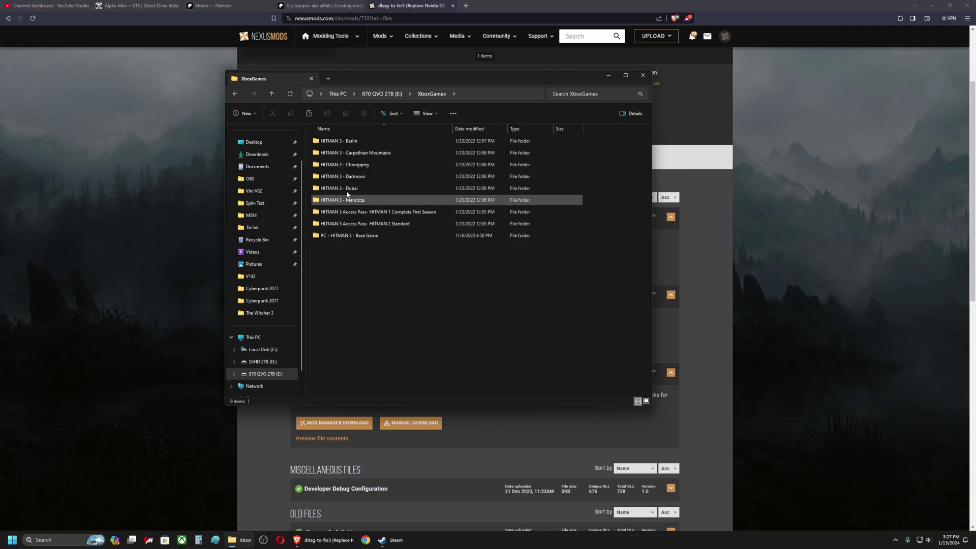
double_click(351, 237)
double_click(333, 141)
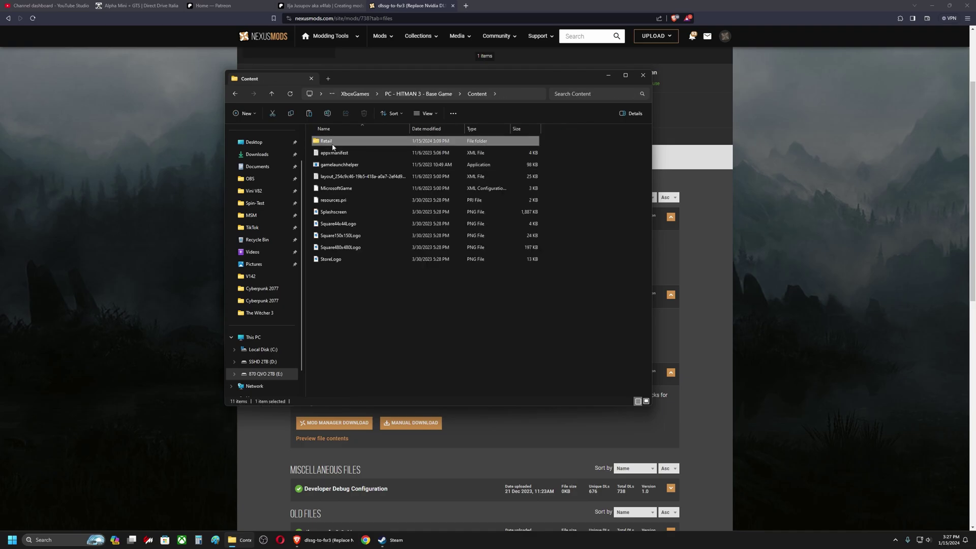
double_click(333, 146)
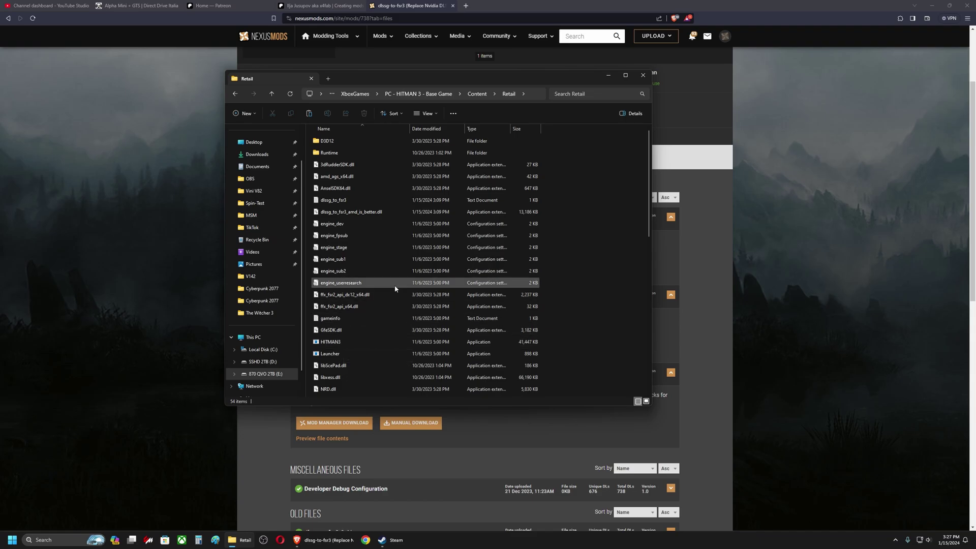
Move the Retail folder window aside and check the folder for dlssg_to_fsr3_amd_is_better.dll and the other mod files
left_click_drag(450, 81, 556, 82)
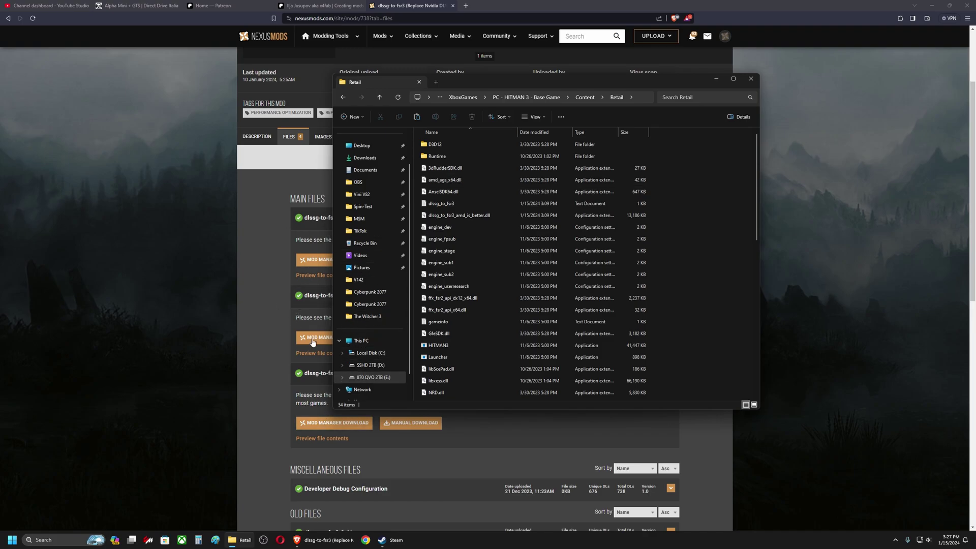
left_click(461, 216)
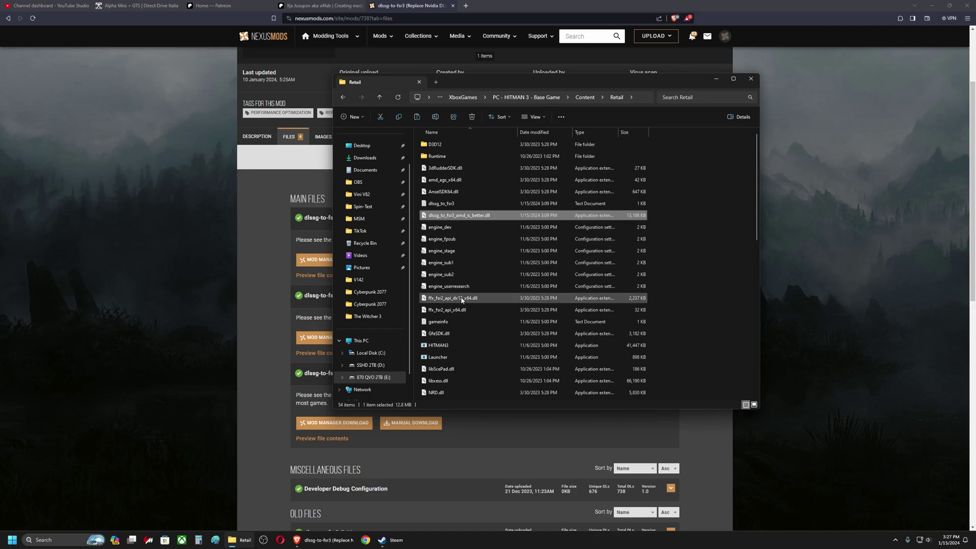
scroll(462, 300, "down", 2)
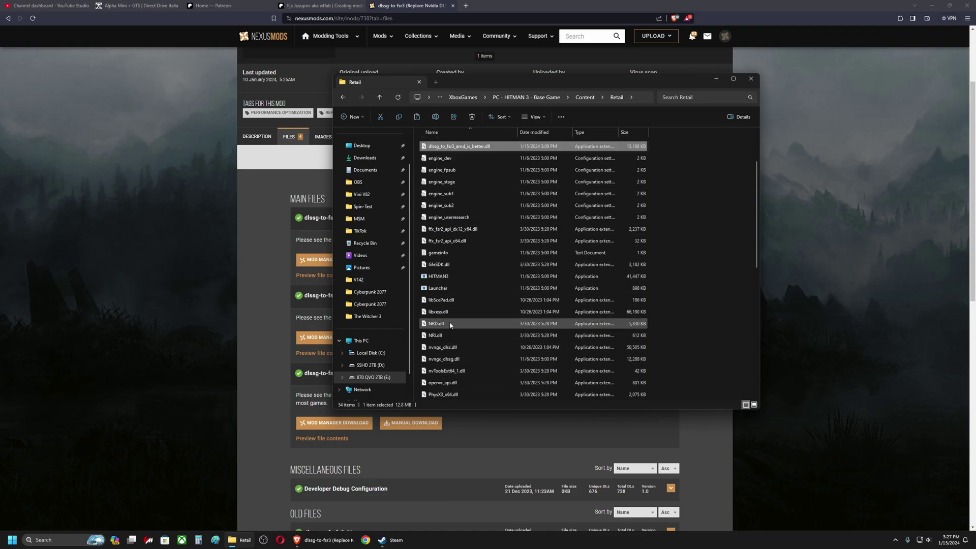
left_click(697, 313)
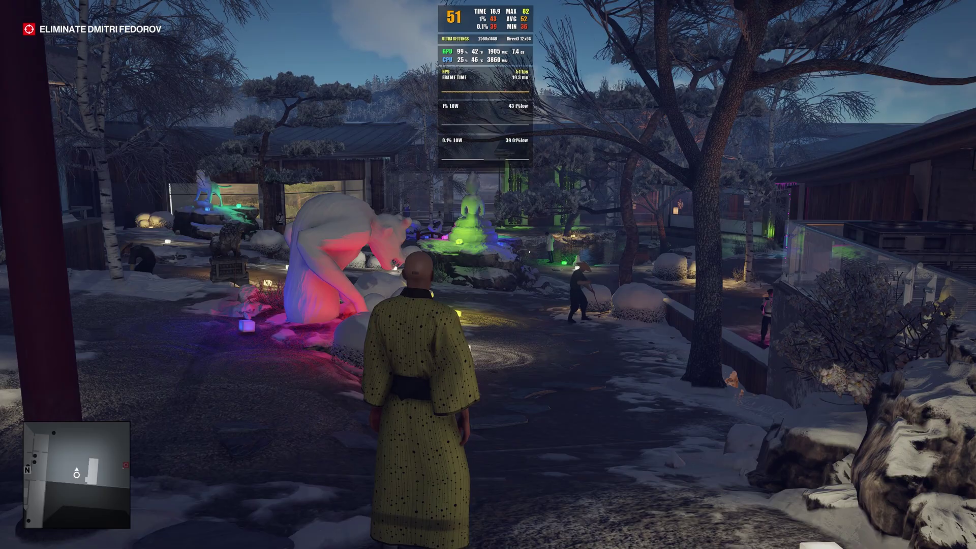
Switch to HITMAN 3 and turn on DLSS Frame Generation in the graphics options
key("Escape")
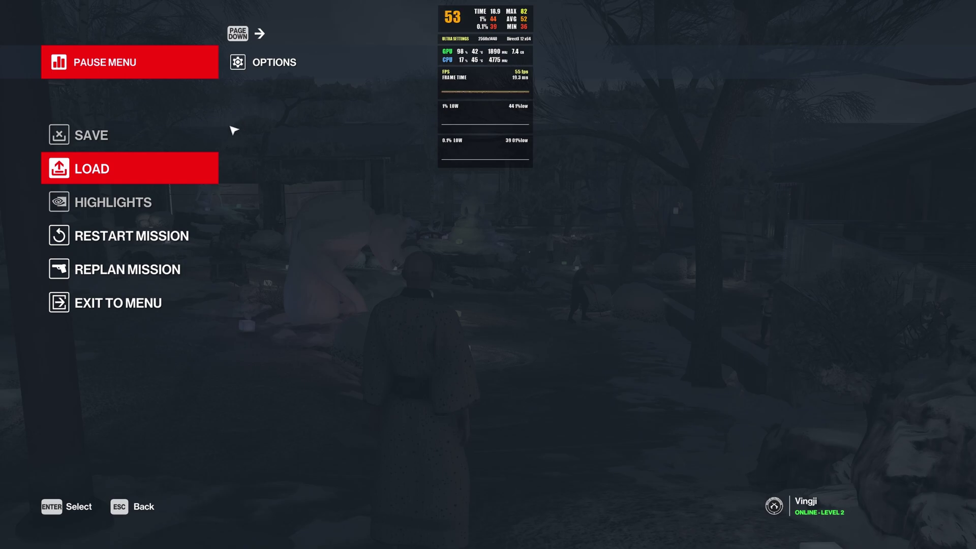
left_click(257, 70)
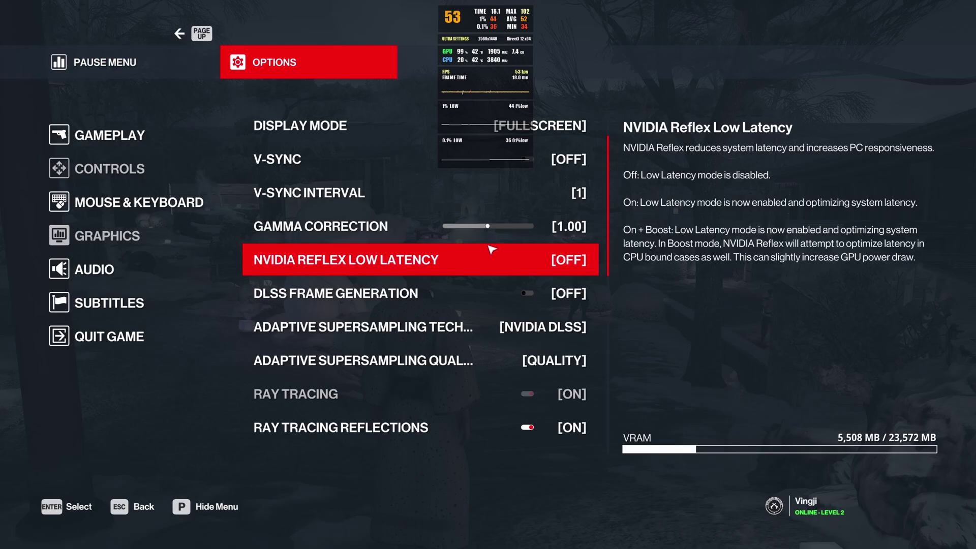
left_click(527, 294)
left_click(528, 295)
left_click(528, 295)
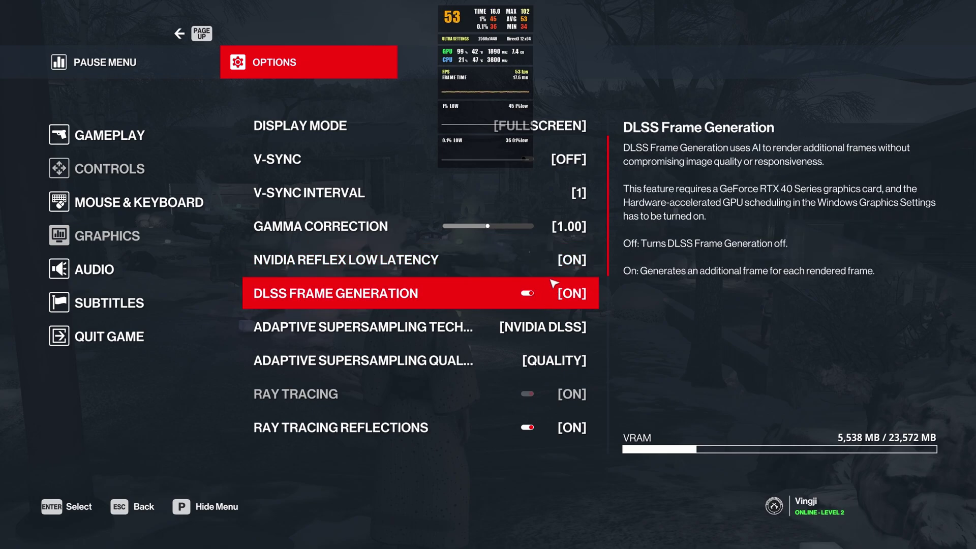
Resume the mission and walk forward past the bear sculpture to check the frame rate
key("Escape")
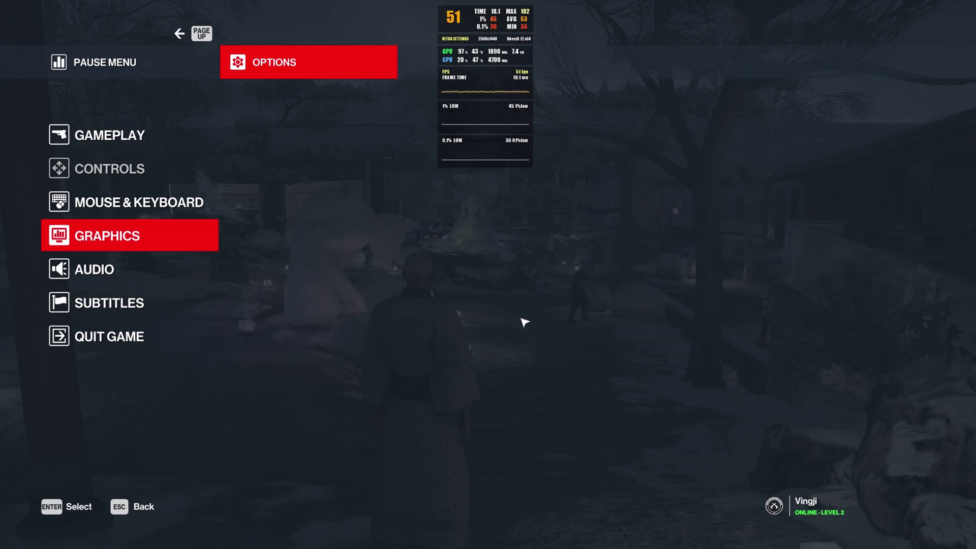
key("Escape")
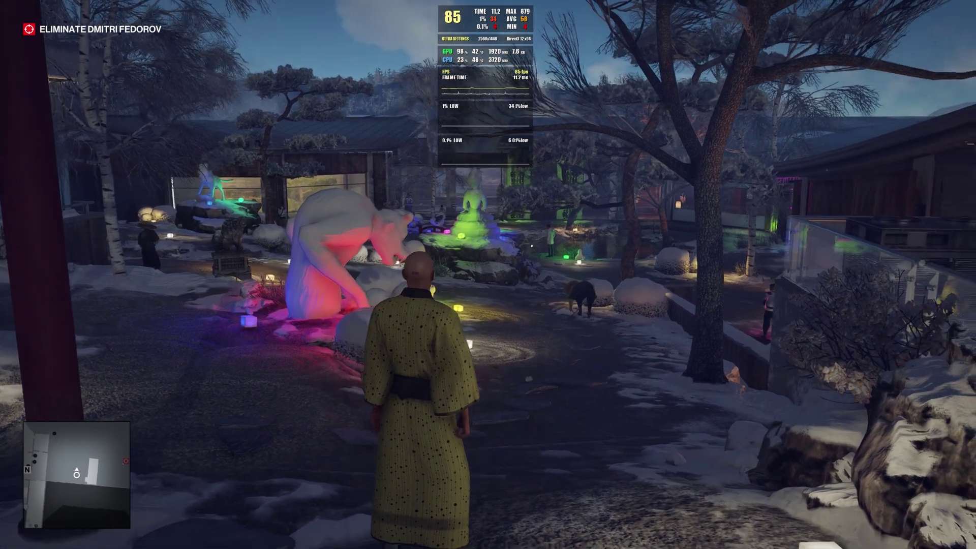
key("w")
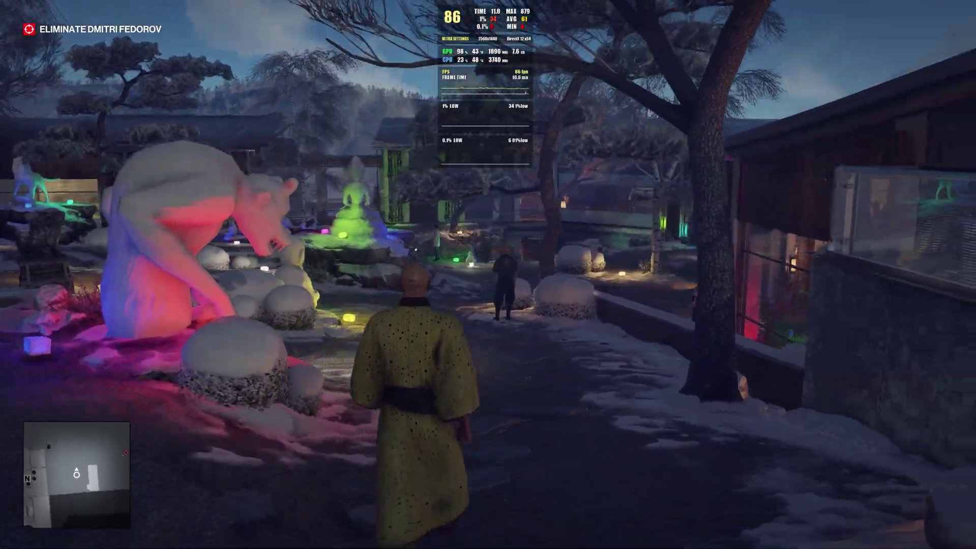
key("w")
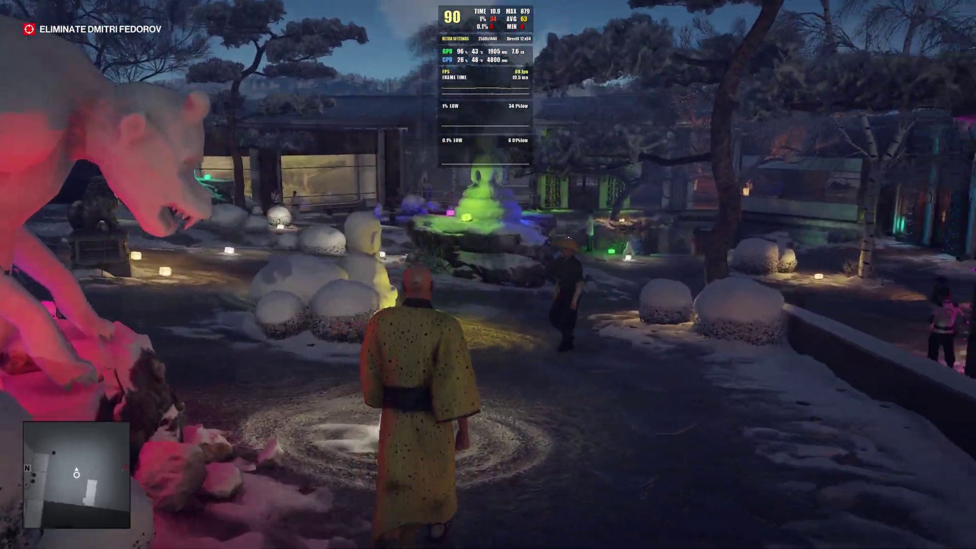